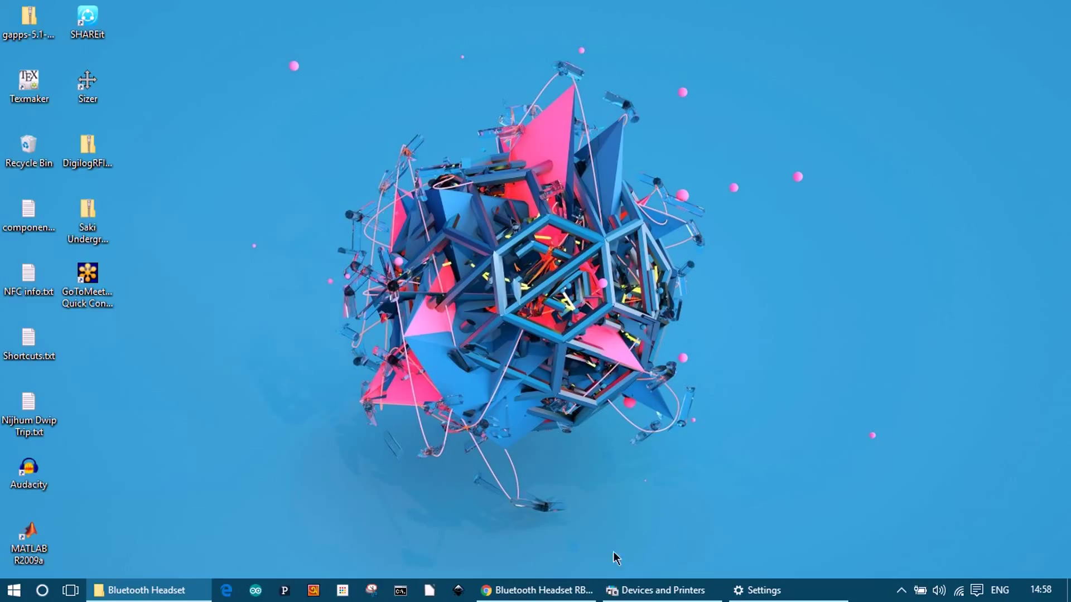
# Check the RB-T2 browser page, minimize the browser, and open Bluetooth device settings.
pyautogui.click(559, 590)
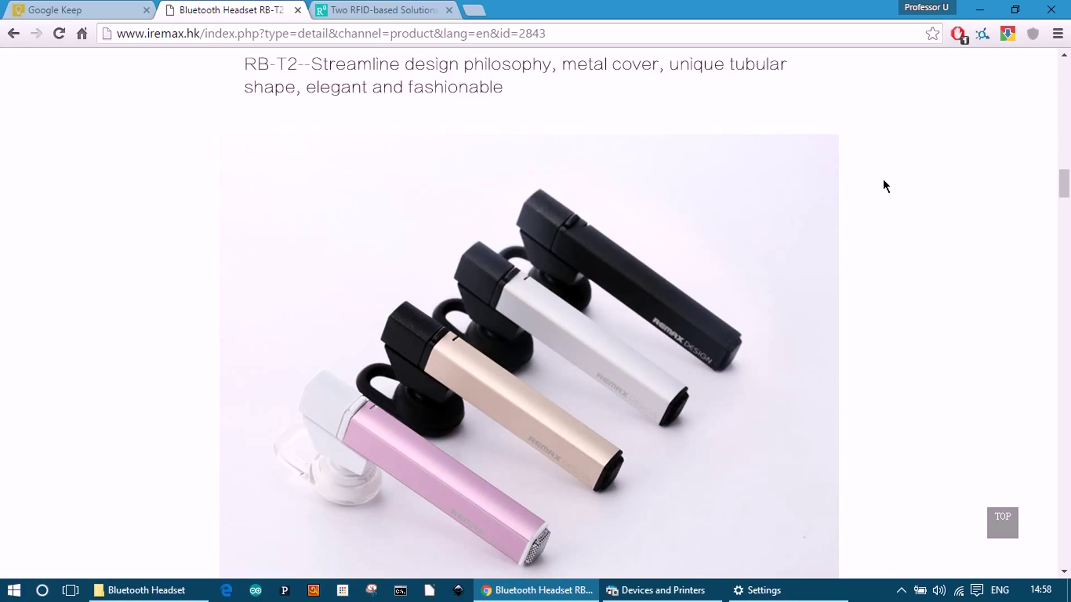
pyautogui.click(979, 10)
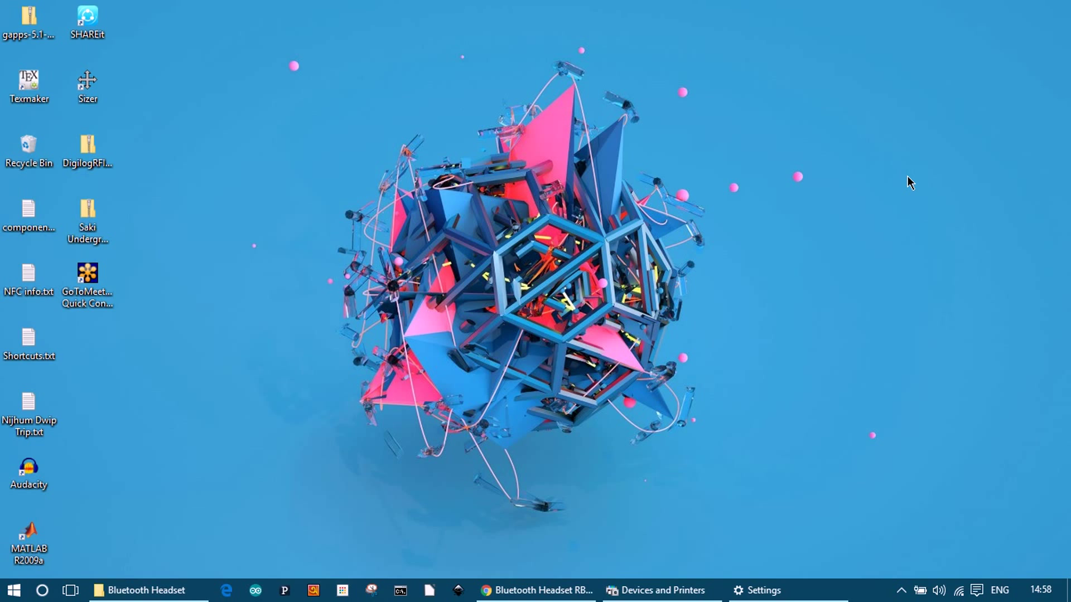
pyautogui.click(799, 590)
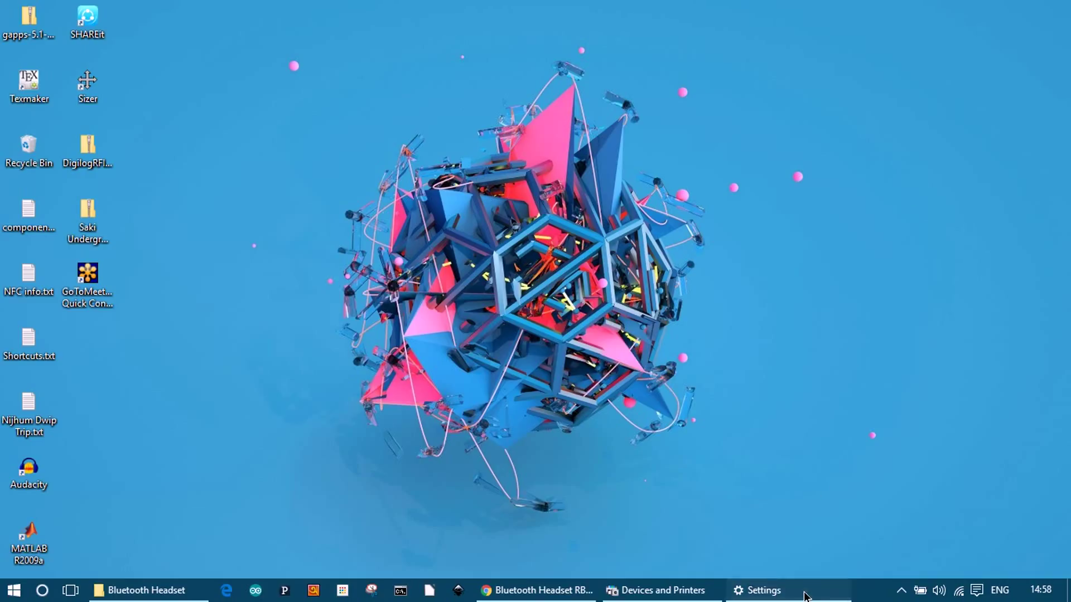
# Lower the speaker volume to 82 from the tray volume flyout.
pyautogui.moveTo(542, 77); pyautogui.dragTo(520, 63)
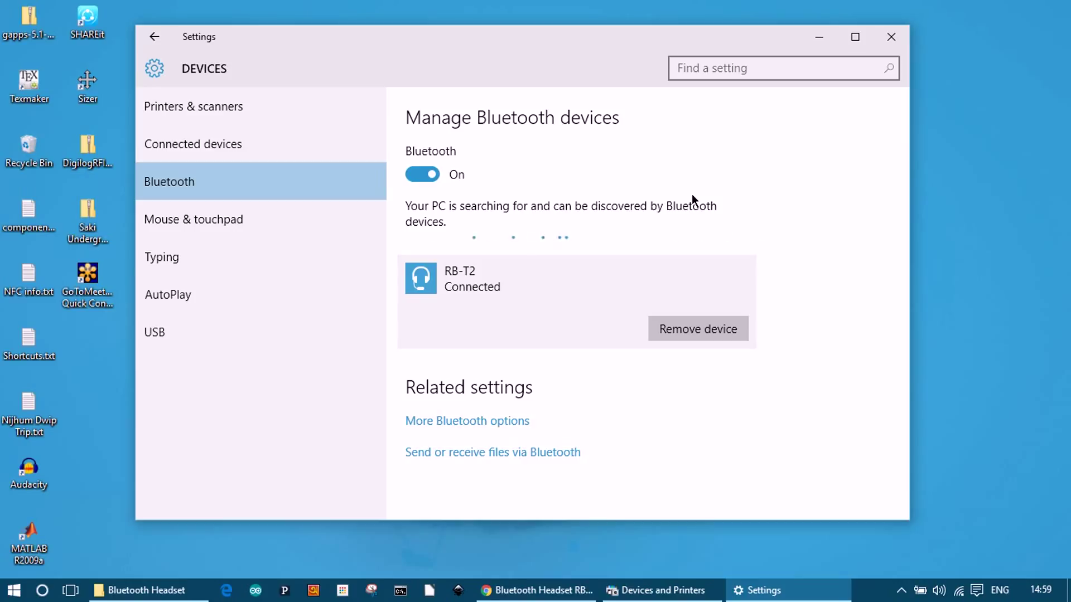
pyautogui.click(938, 592)
pyautogui.click(986, 558)
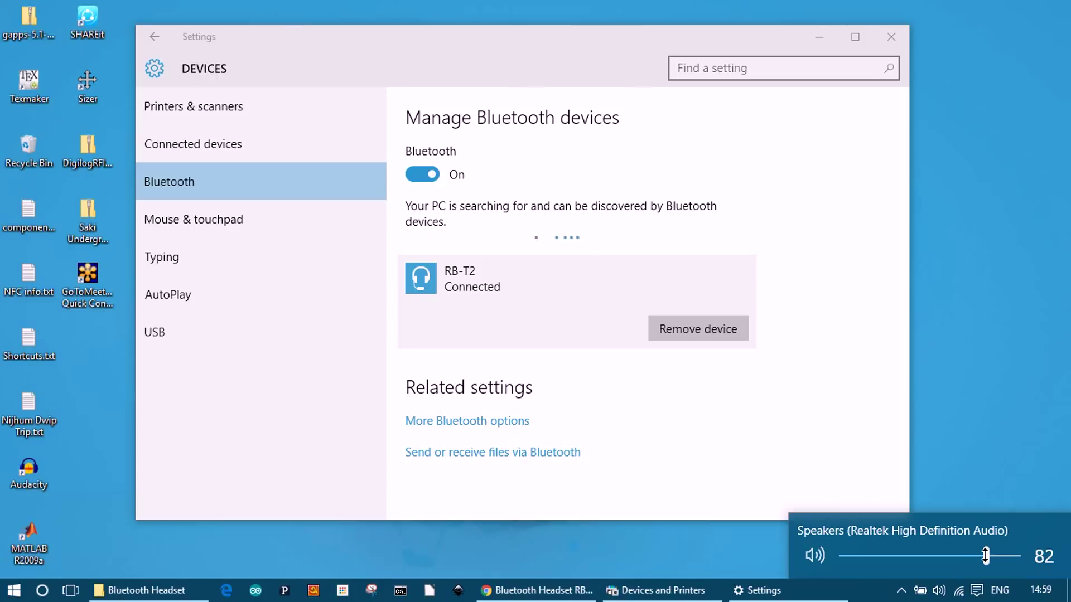
# Make Headphones (RB-T2 Stereo) the default playback device and close the Sound dialog with OK.
pyautogui.rightClick(943, 594)
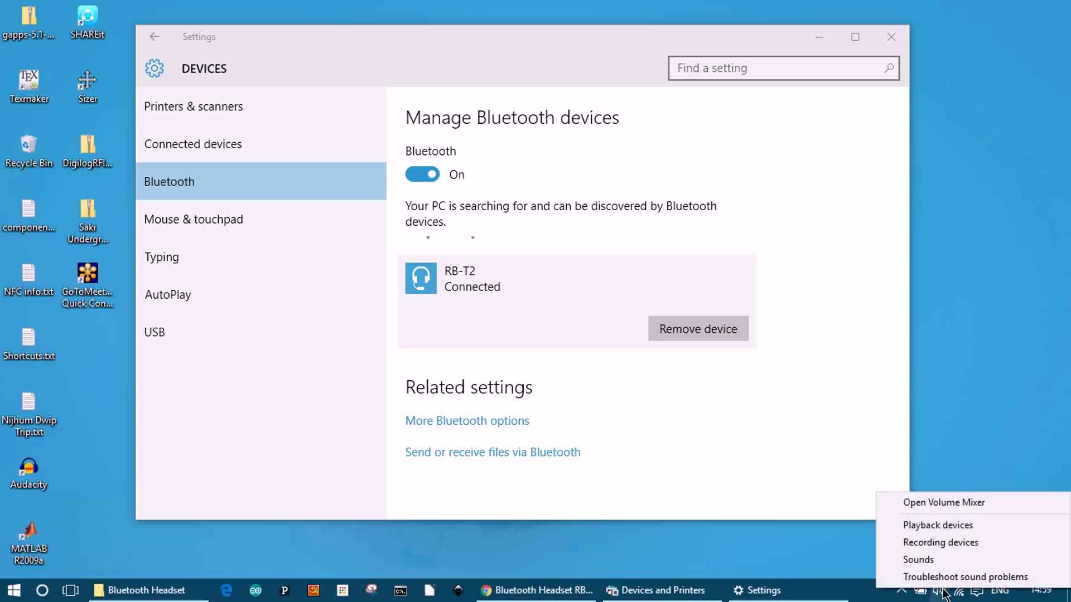
pyautogui.click(944, 526)
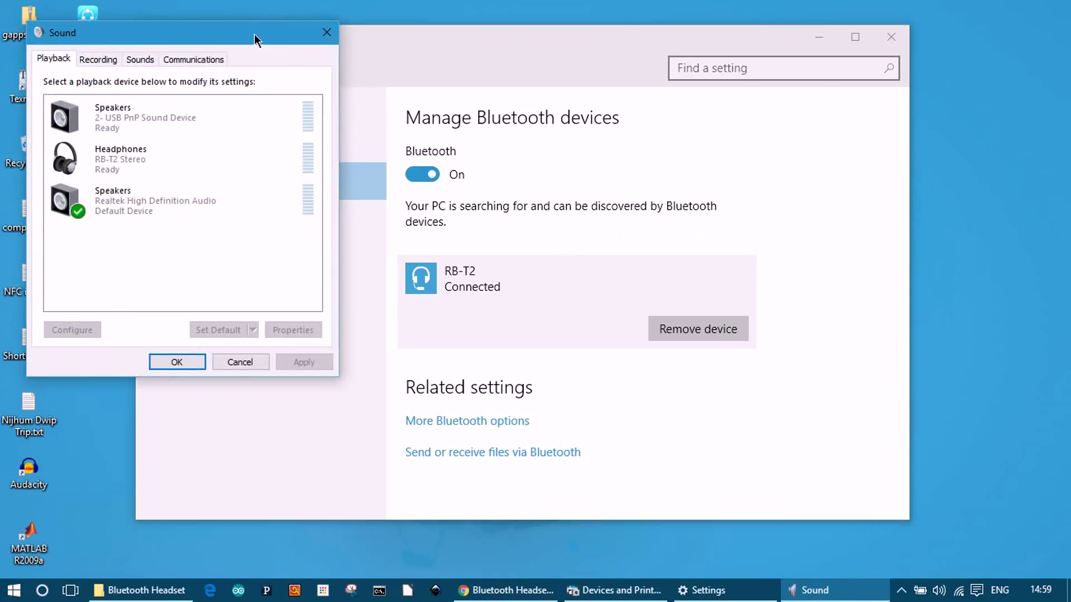
pyautogui.moveTo(259, 34)
pyautogui.mouseDown()
pyautogui.moveTo(428, 82)
pyautogui.moveTo(575, 97)
pyautogui.mouseUp()
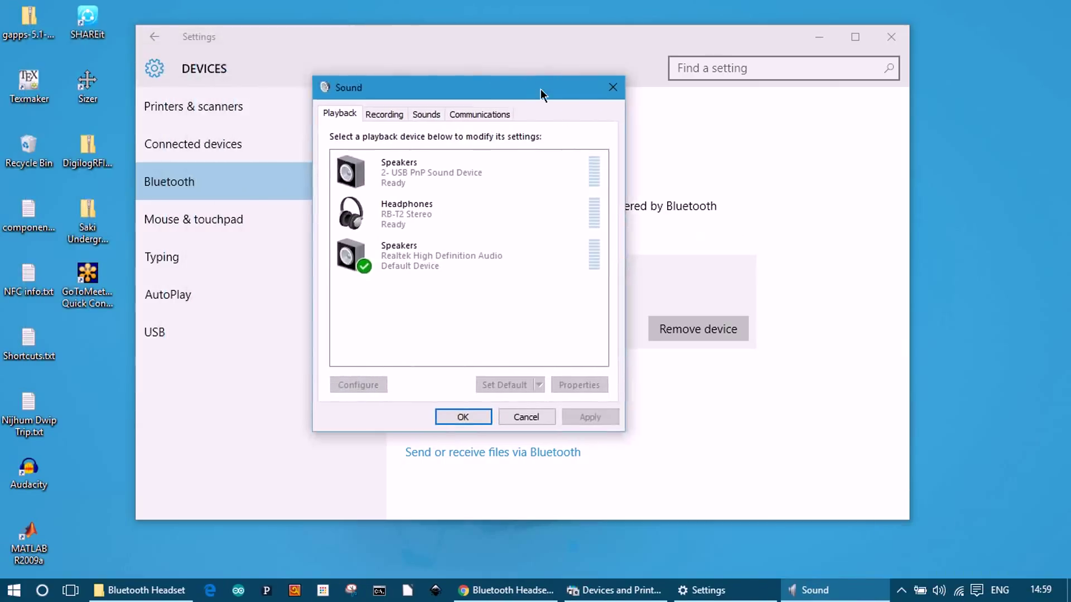
pyautogui.click(467, 211)
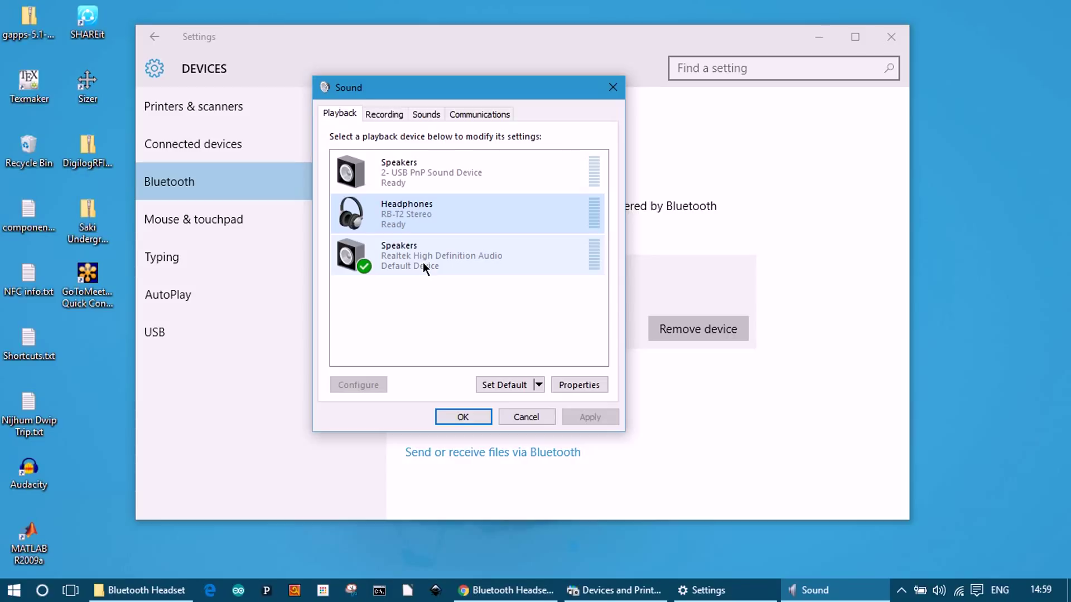
pyautogui.click(489, 383)
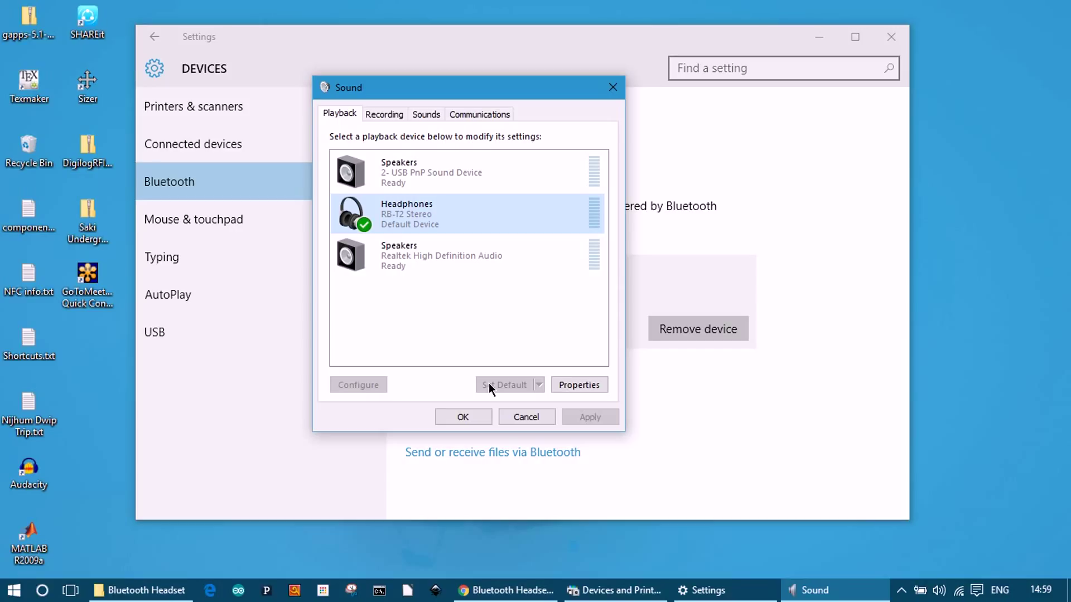
pyautogui.click(473, 414)
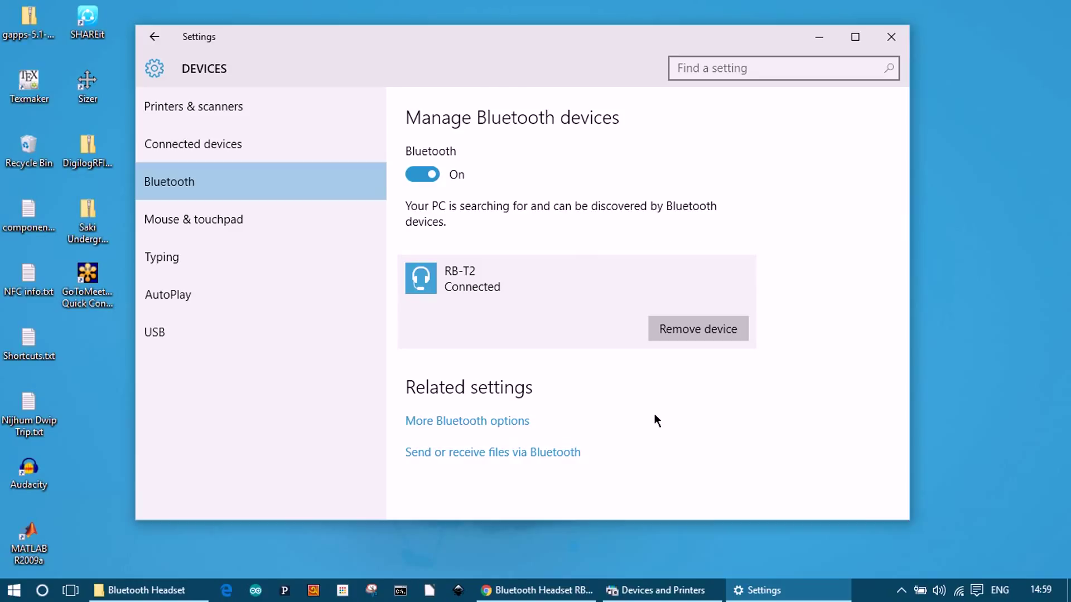
# Nudge the RB-T2 headphones volume slider slightly, then dismiss the volume flyout.
pyautogui.click(943, 587)
pyautogui.moveTo(1007, 558)
pyautogui.mouseDown()
pyautogui.moveTo(926, 557)
pyautogui.moveTo(1001, 556)
pyautogui.mouseUp()
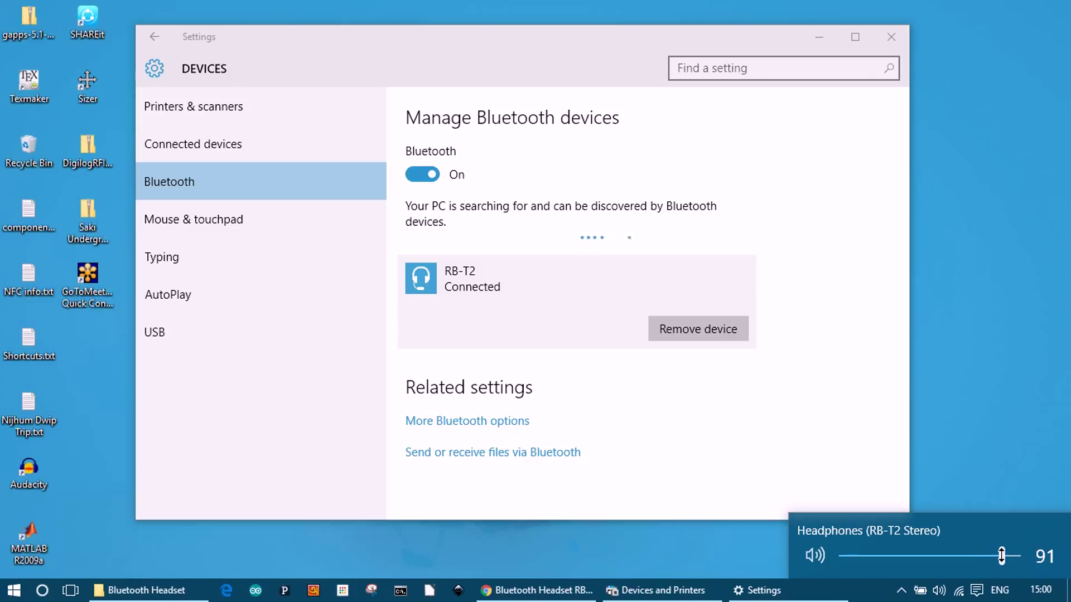
pyautogui.click(856, 432)
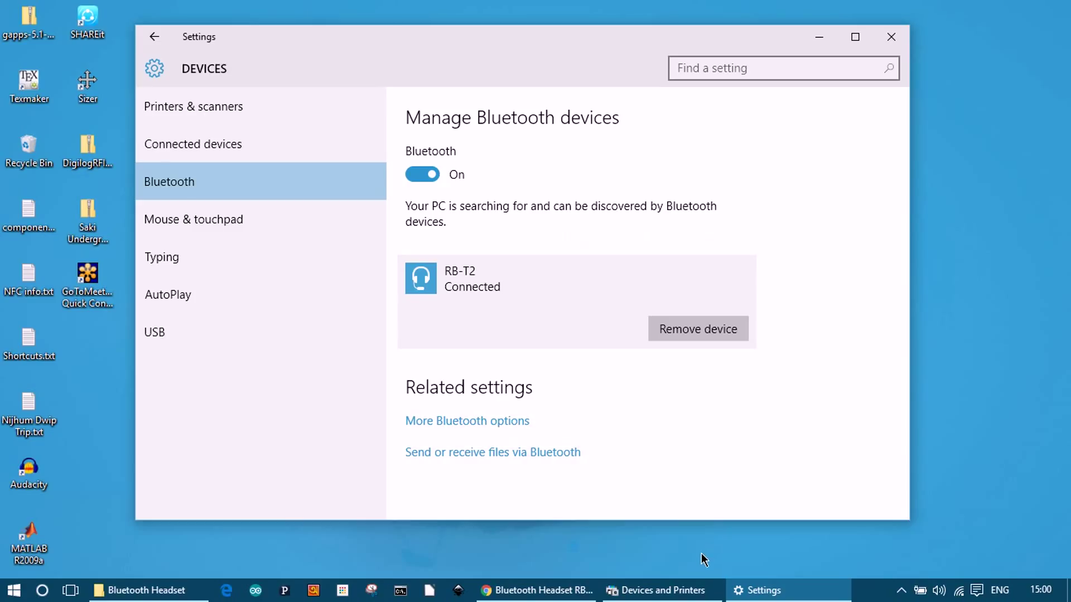
# Minimize Settings, open Devices and Printers, and select the RB-T2 headset.
pyautogui.click(820, 37)
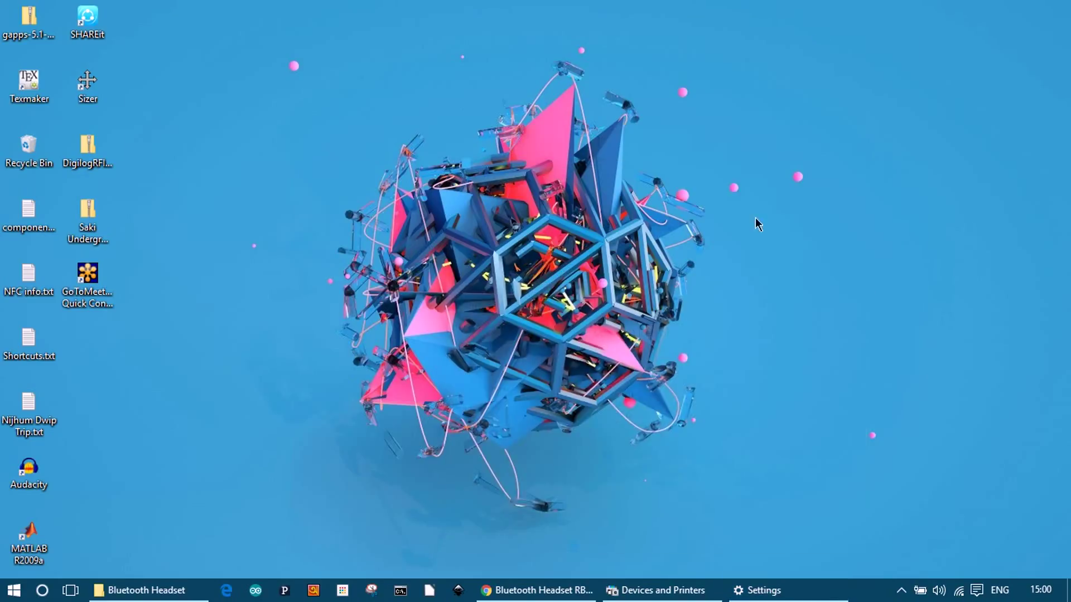
pyautogui.click(663, 589)
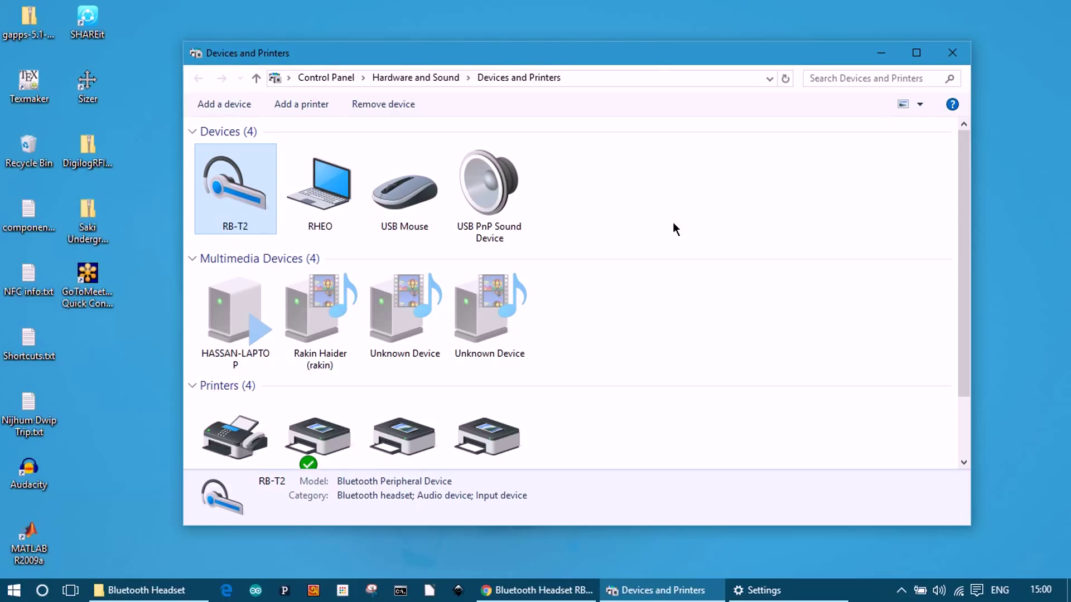
pyautogui.moveTo(678, 53); pyautogui.dragTo(647, 44)
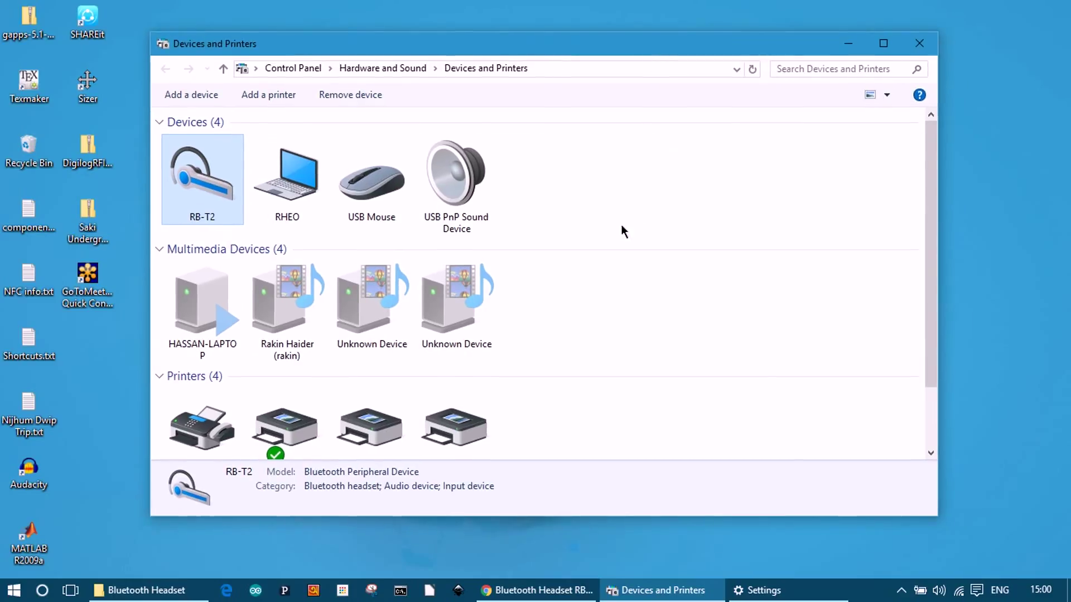
pyautogui.click(303, 193)
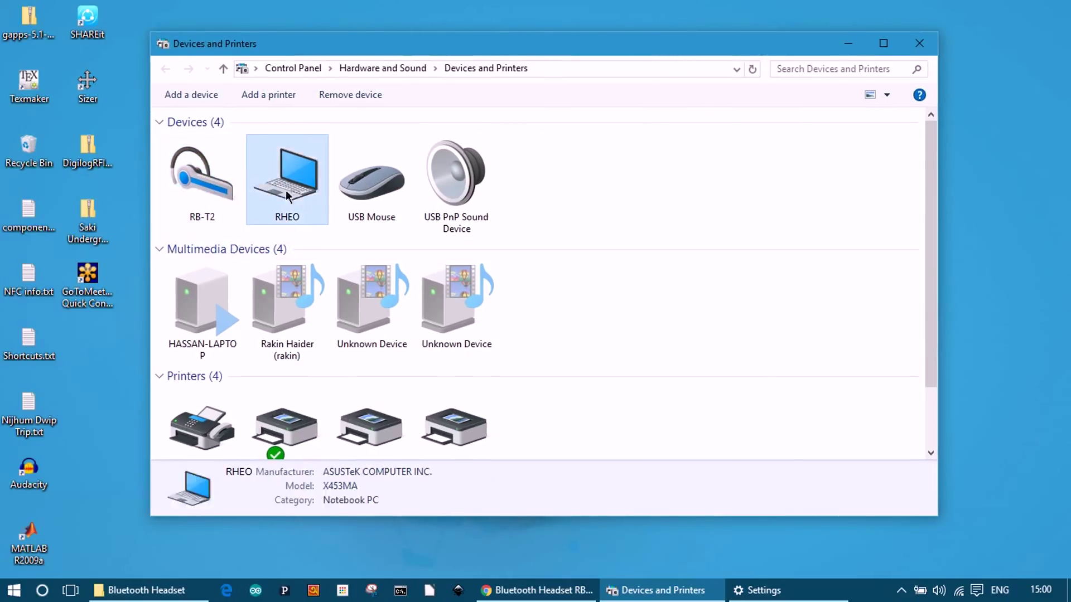
pyautogui.click(205, 171)
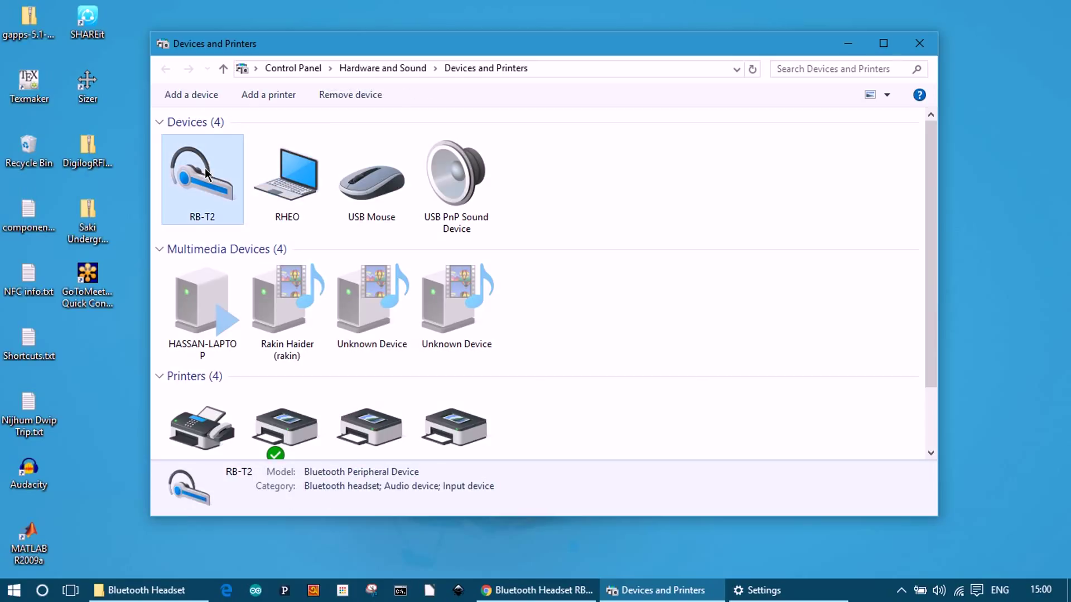
# Open RB-T2 Properties and show its Bluetooth services: Audio Sink, Remote Control, Handsfree Telephony.
pyautogui.rightClick(205, 171)
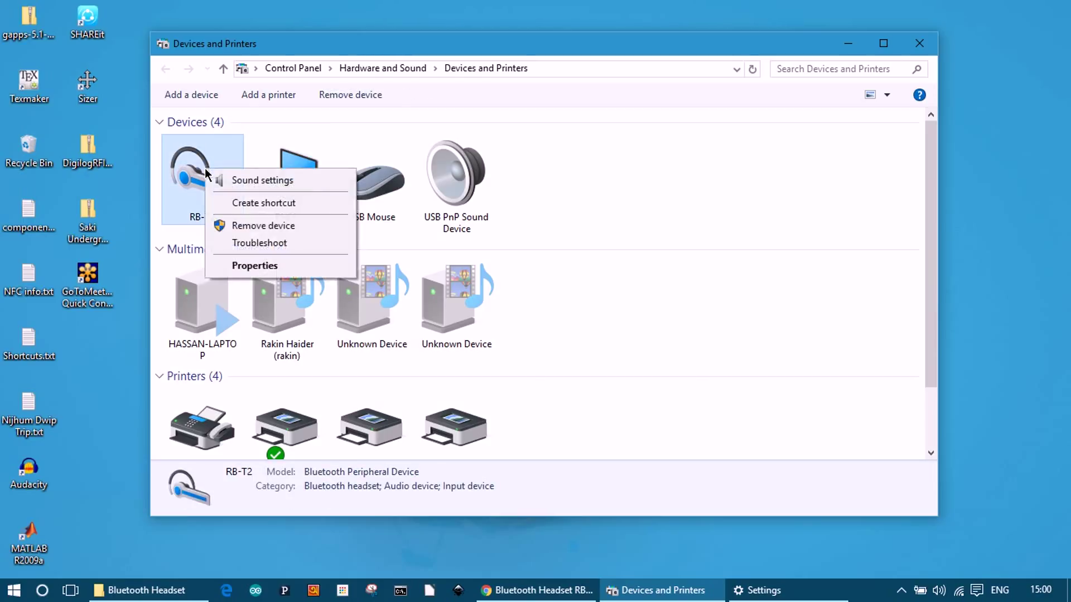
pyautogui.click(228, 266)
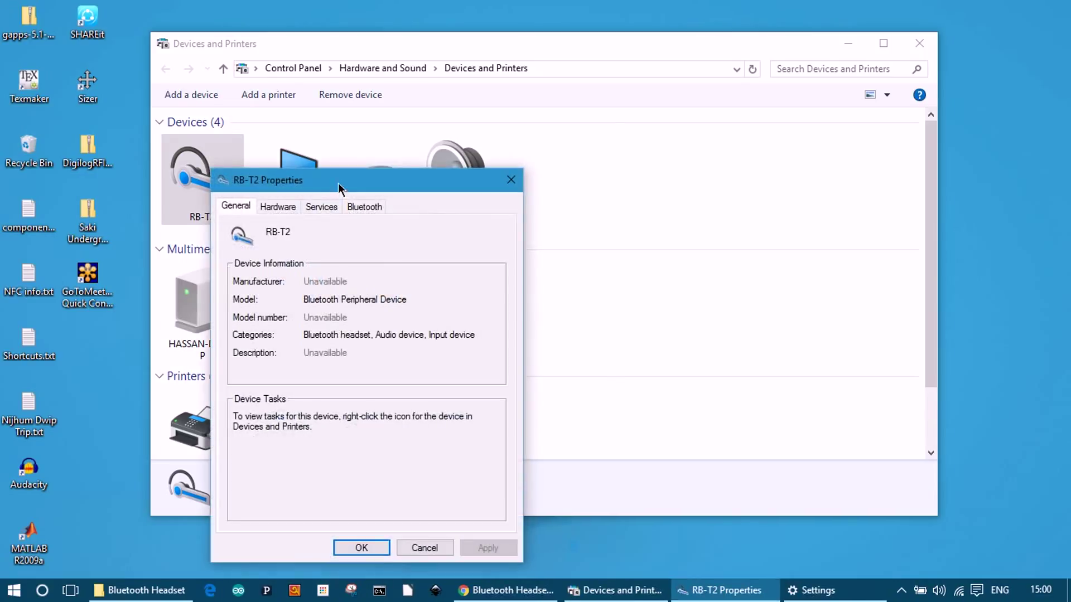
pyautogui.moveTo(338, 183); pyautogui.dragTo(414, 116)
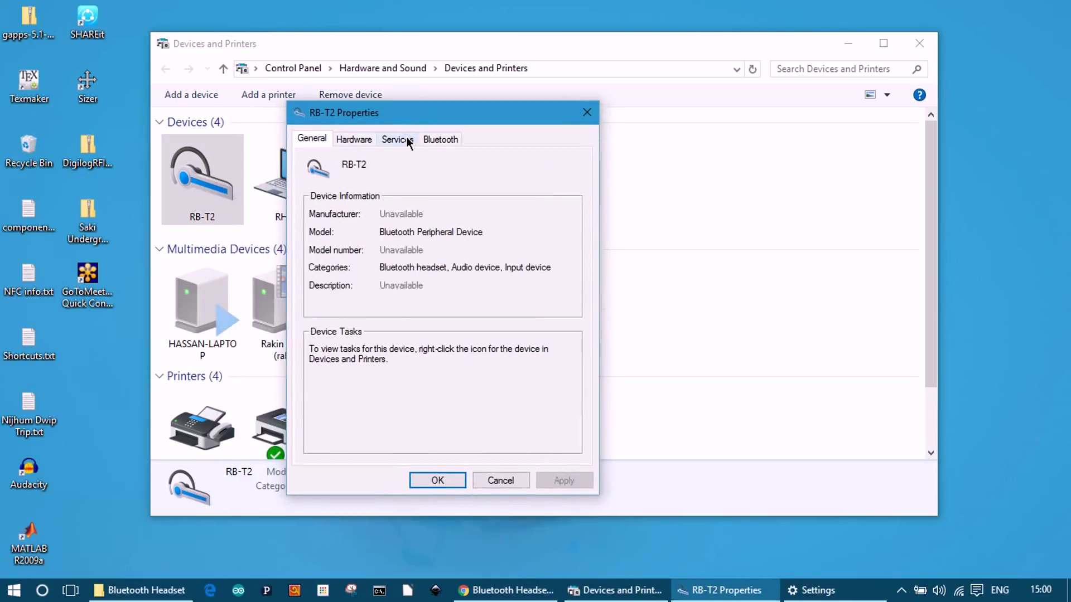
pyautogui.click(408, 142)
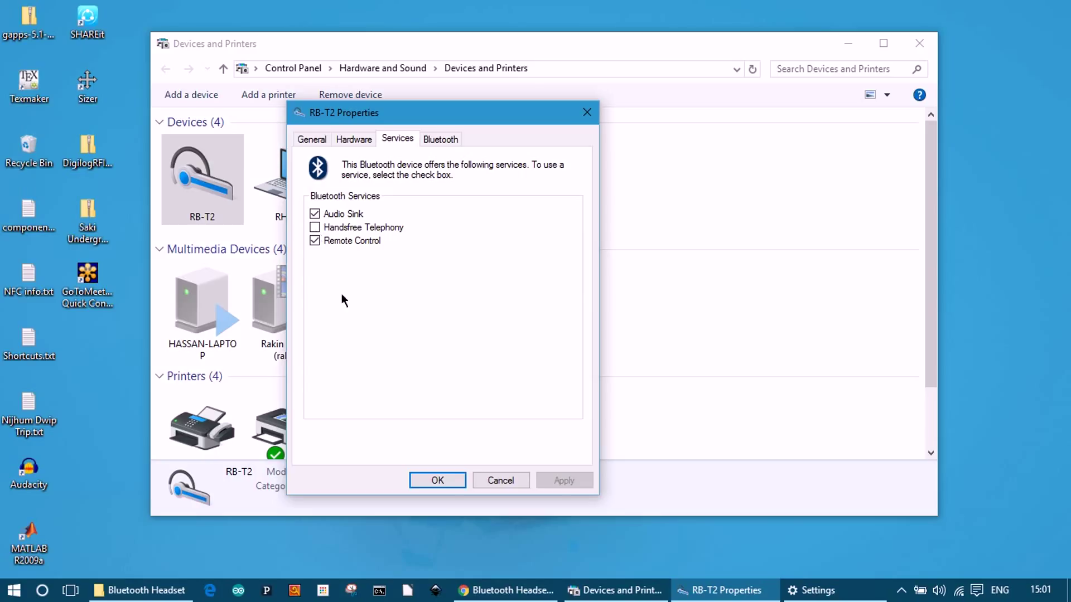
pyautogui.click(437, 480)
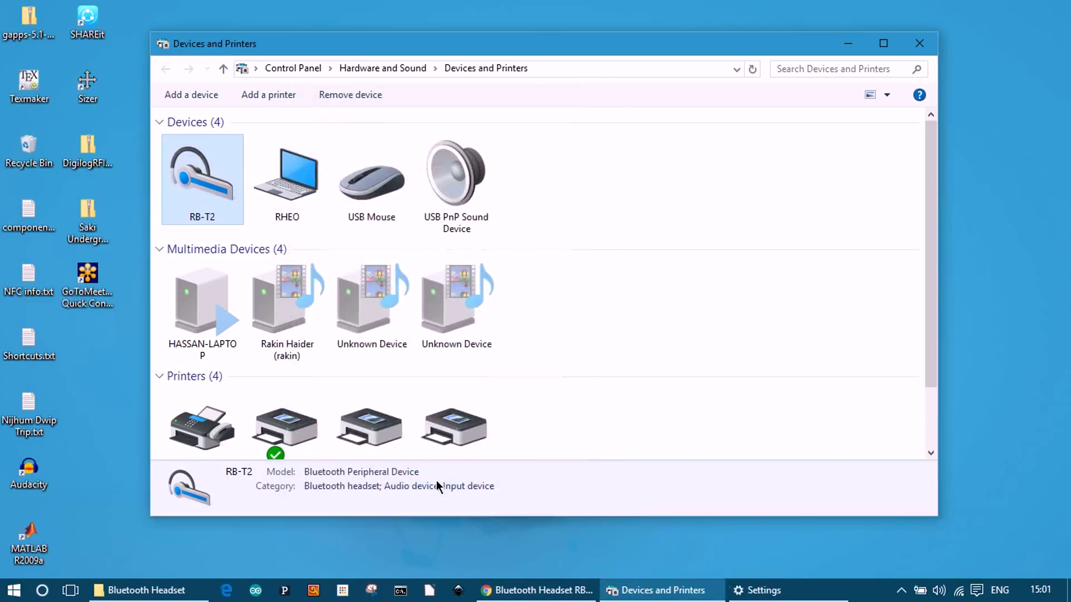